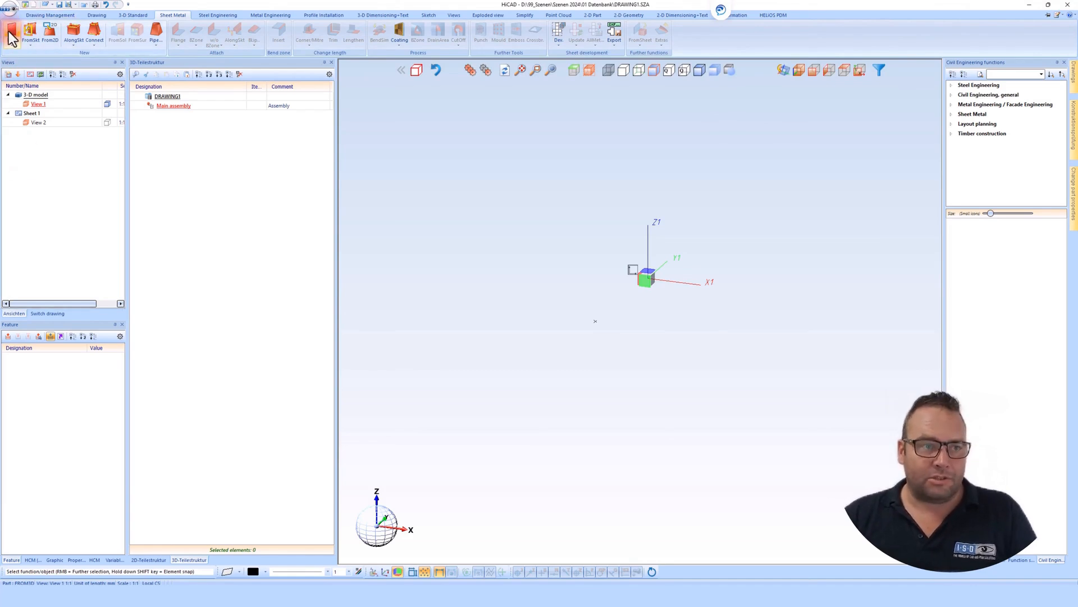
Start creating a new base sheet.
click(11, 34)
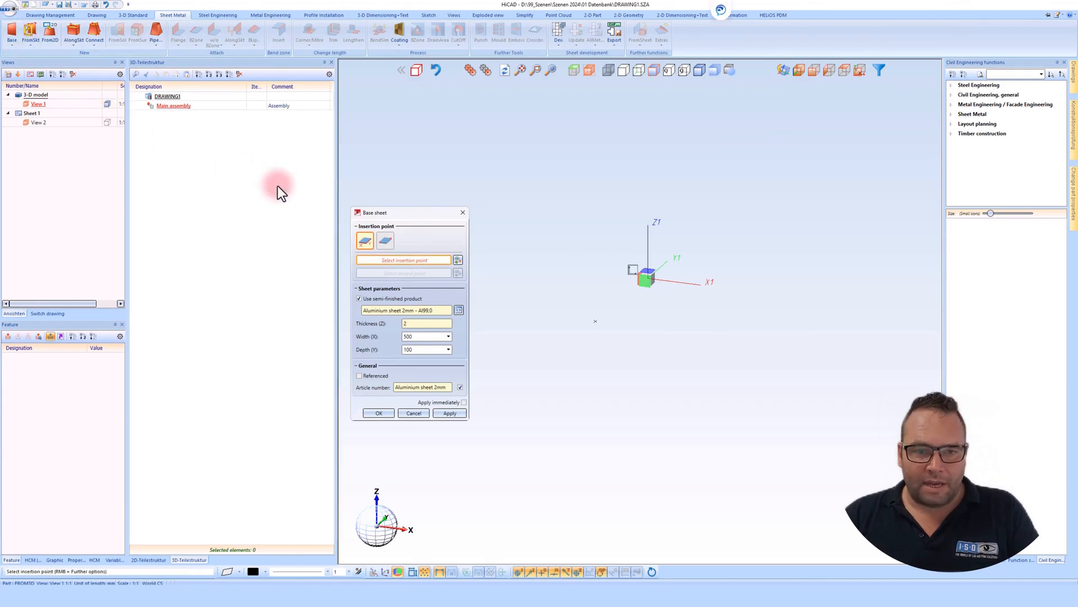
click(382, 212)
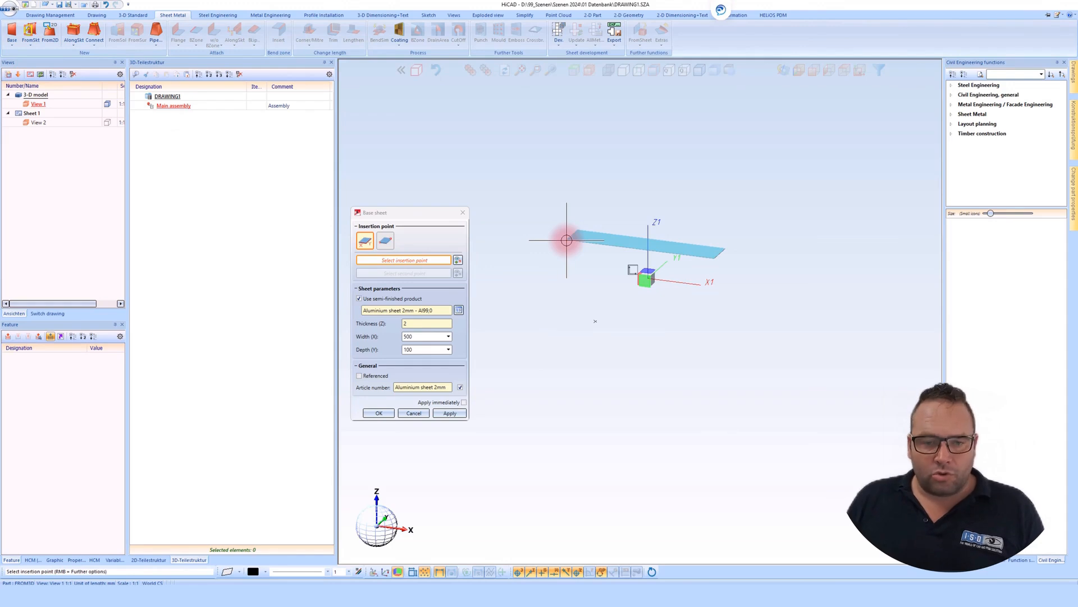
Try defining the base sheet by two insertion points, then return to single-point insertion.
click(385, 240)
click(583, 329)
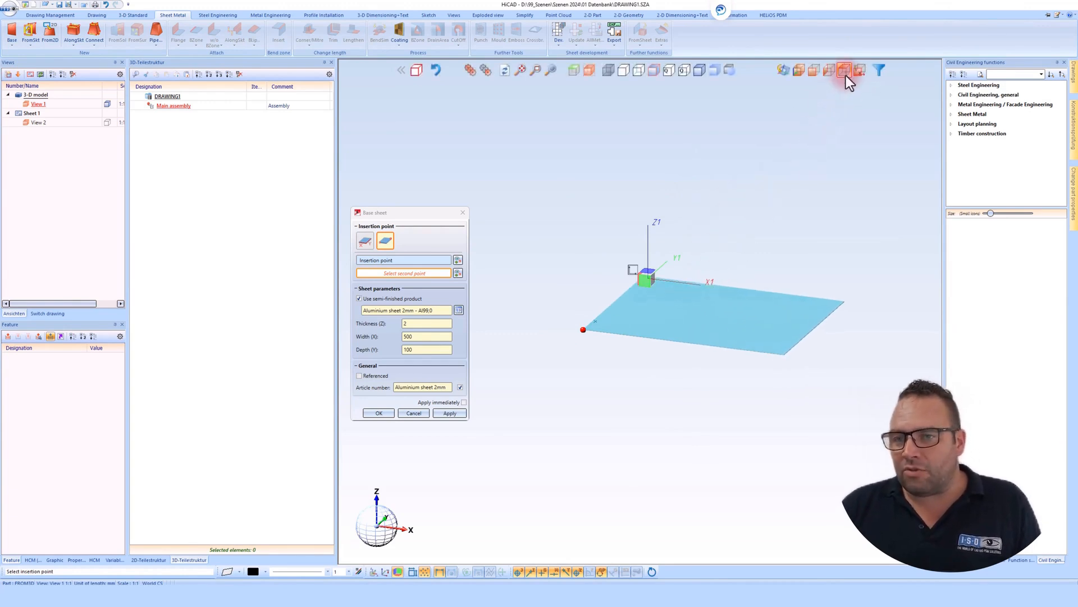
click(845, 71)
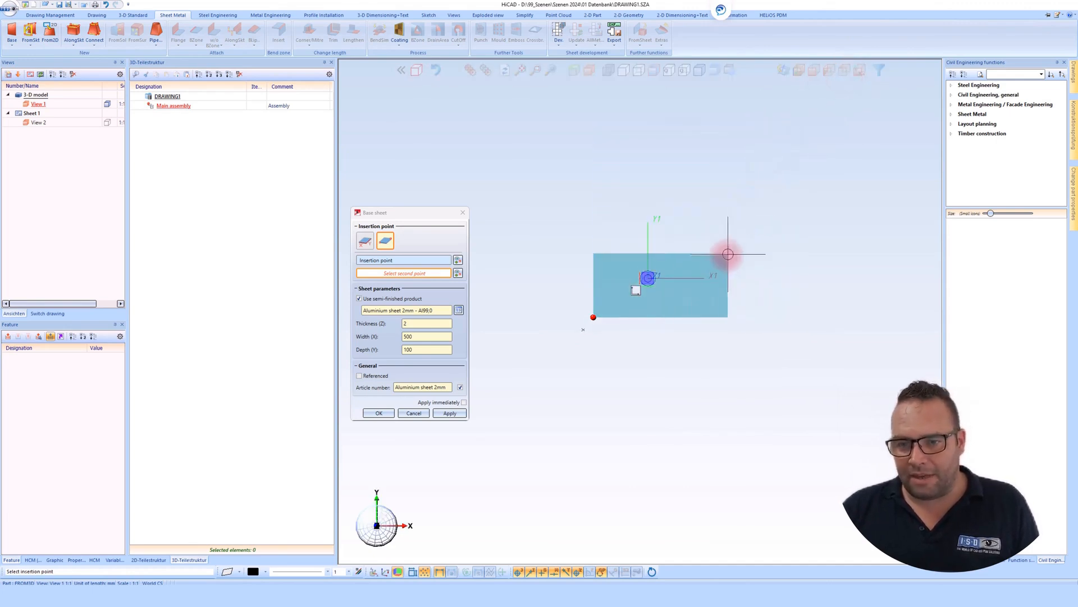
click(800, 71)
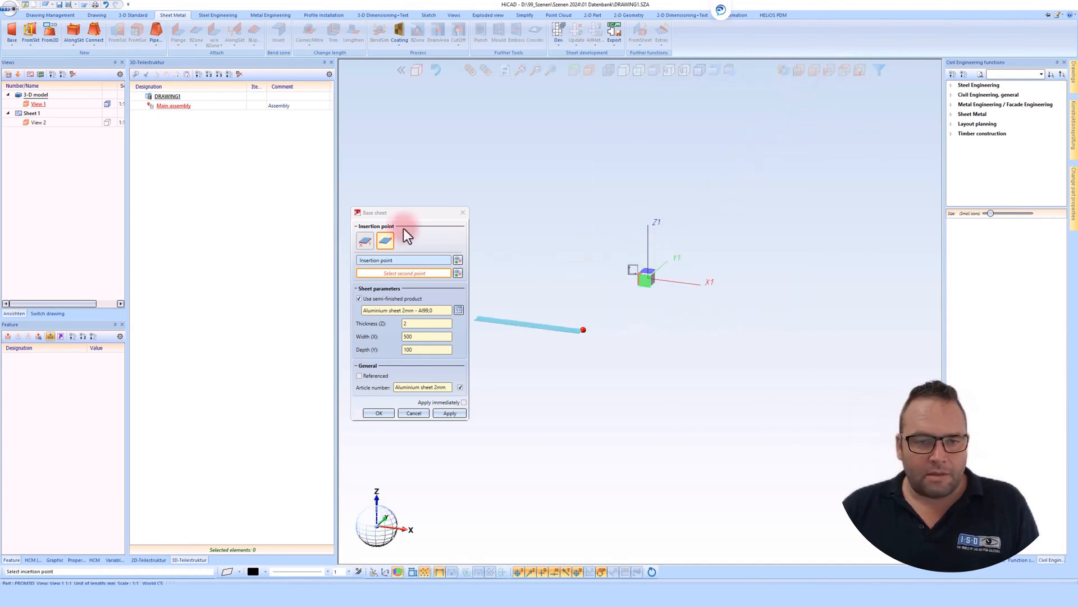
click(366, 241)
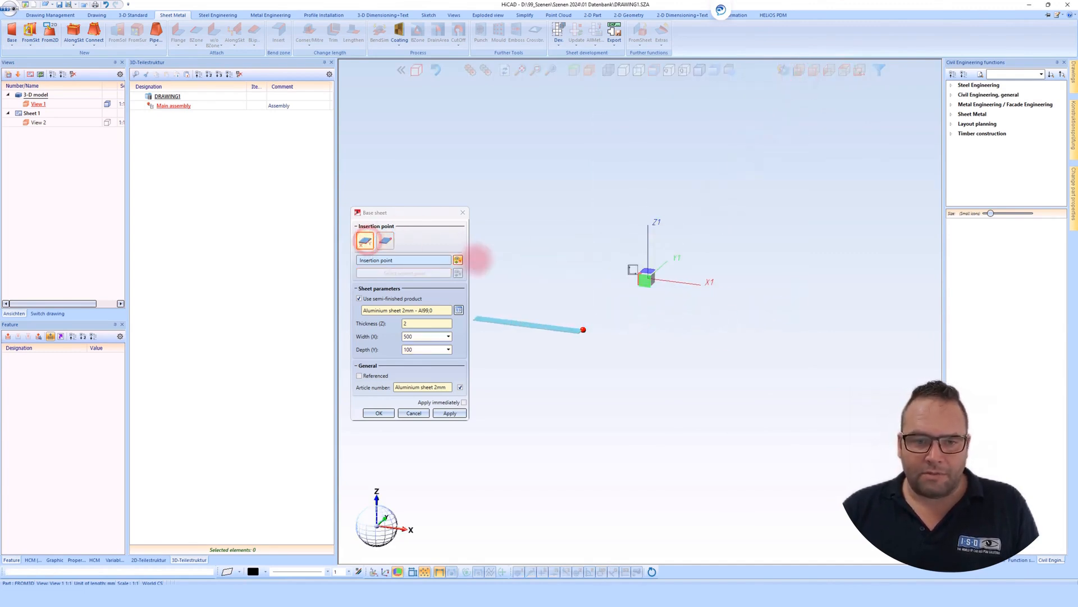
click(458, 261)
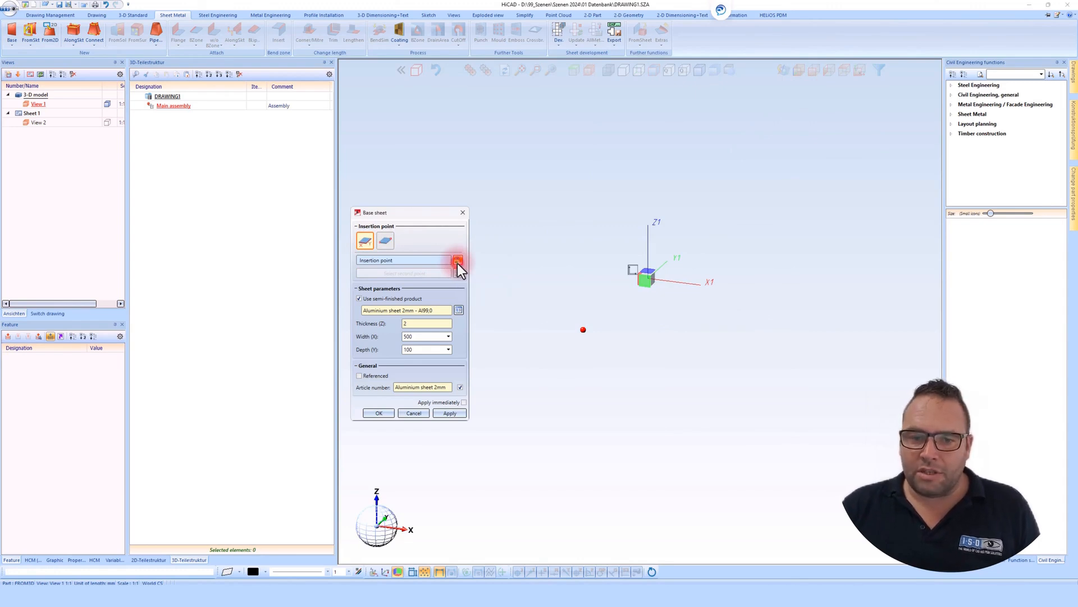
Choose the 3 mm S235JR steel sheet as the semi-finished product.
click(458, 310)
click(652, 330)
click(649, 310)
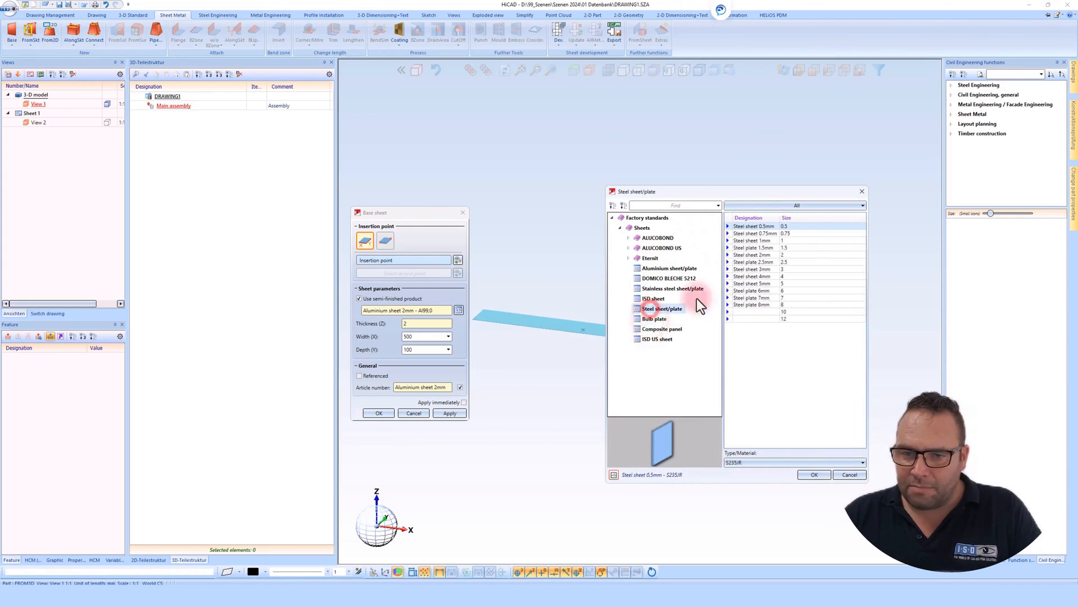
double_click(752, 269)
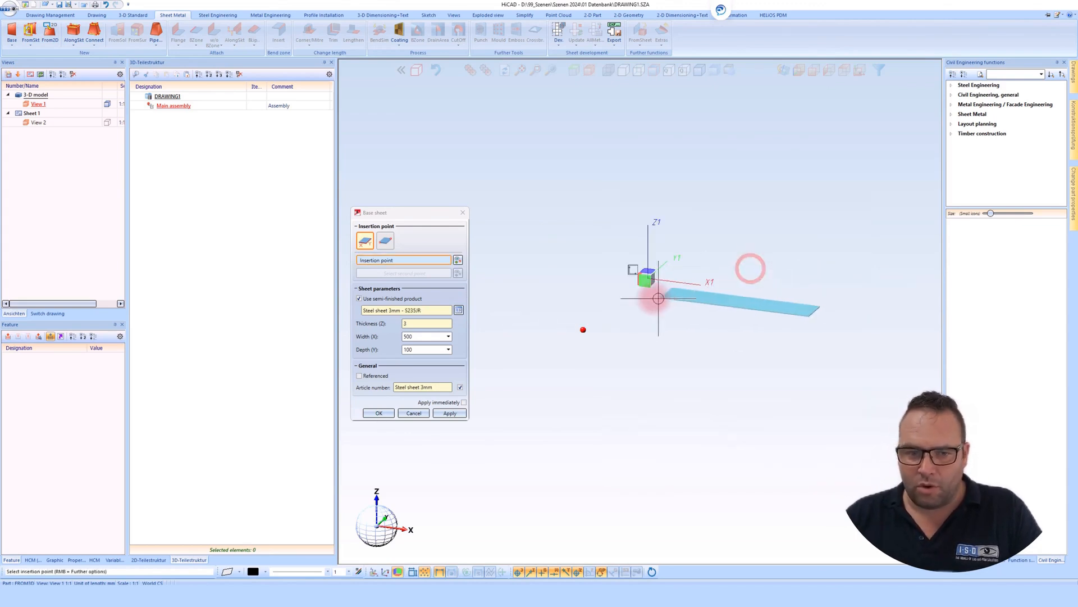
Choose the 2 mm X5CrNi18-10 stainless steel sheet as the base sheet's semi-finished product.
click(462, 312)
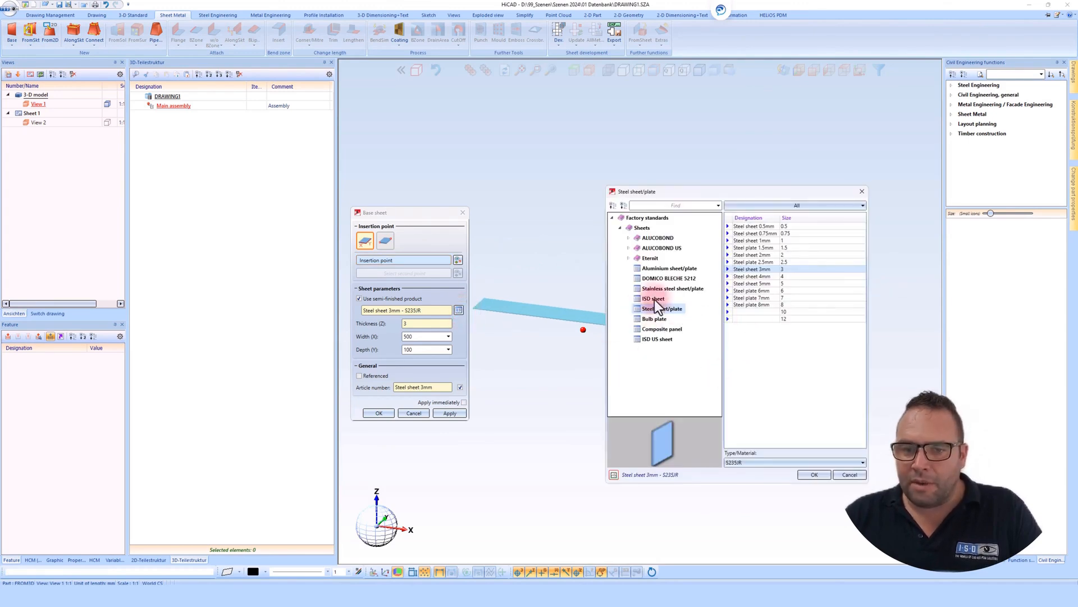
click(655, 288)
click(748, 269)
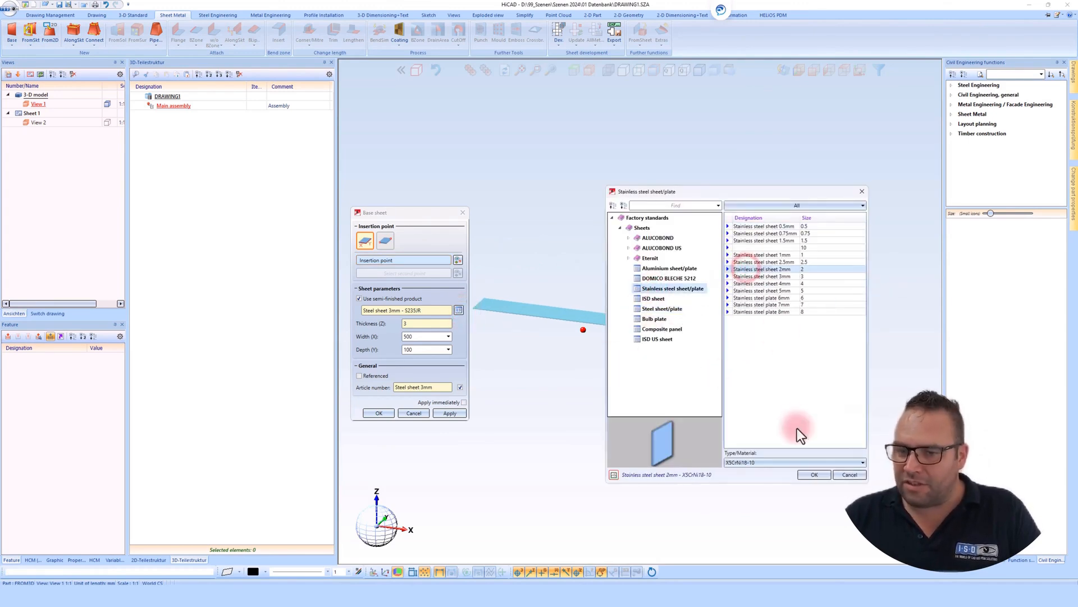
click(809, 475)
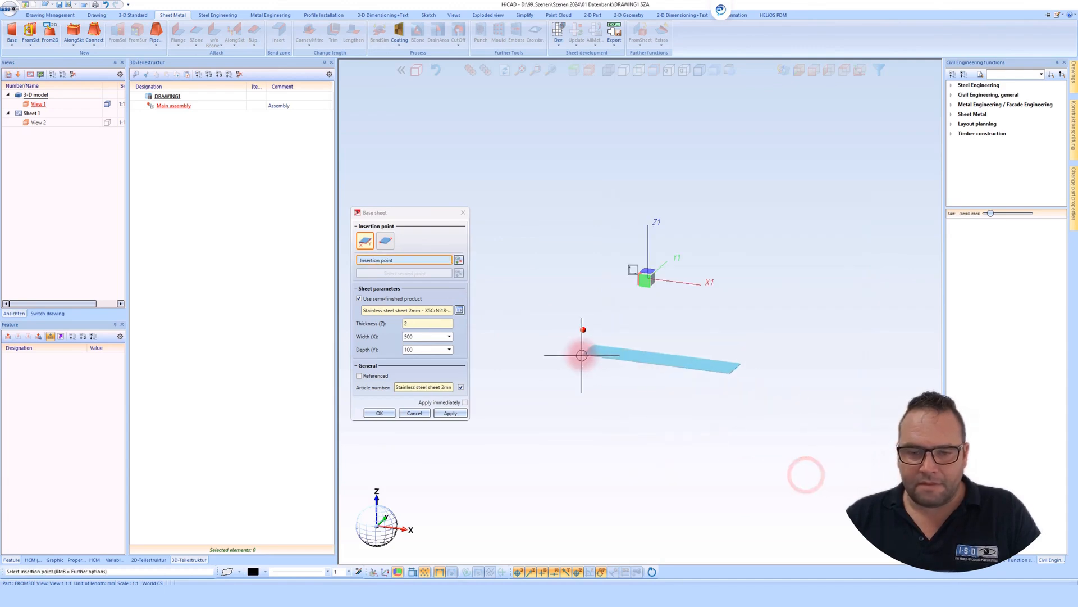
Set the base sheet's width to 250 mm and its depth to 250 mm.
double_click(423, 336)
text(250)
double_click(414, 349)
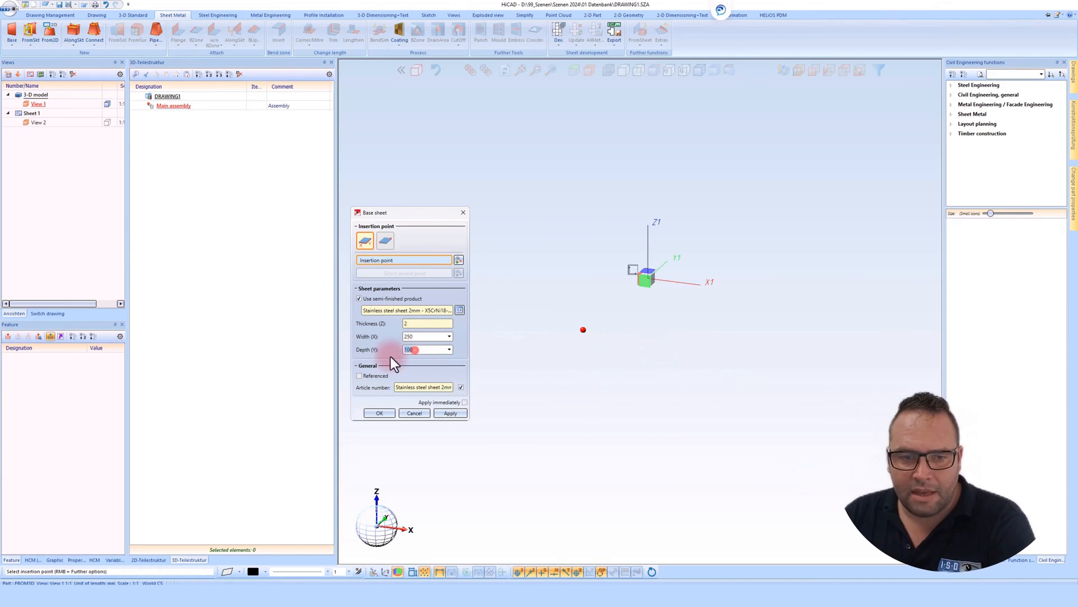
text(250)
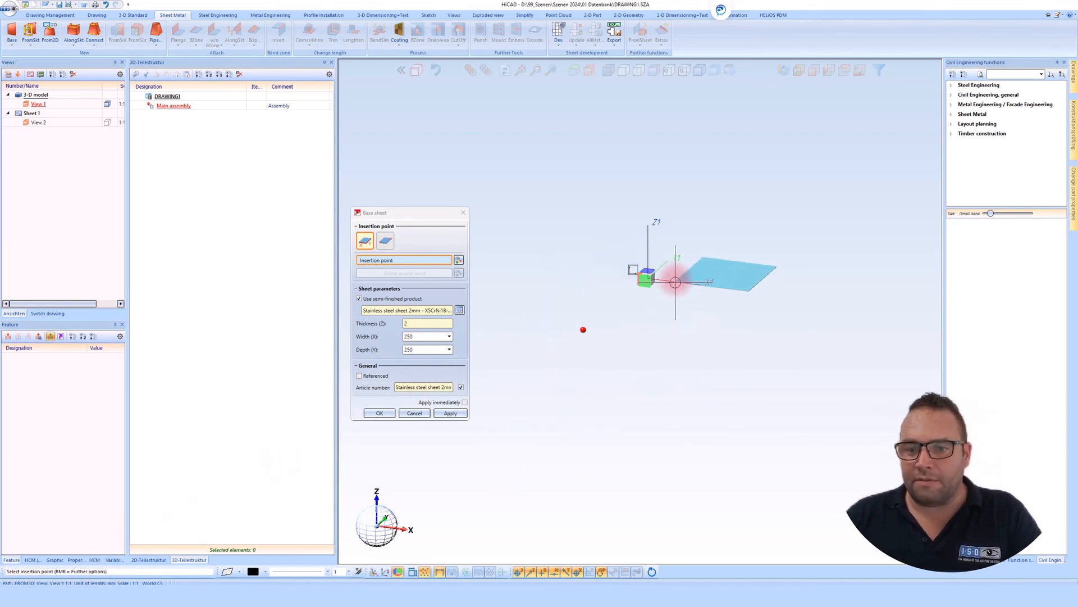
Place the base sheet's insertion point at the origin of the active coordinate system.
right_click(672, 252)
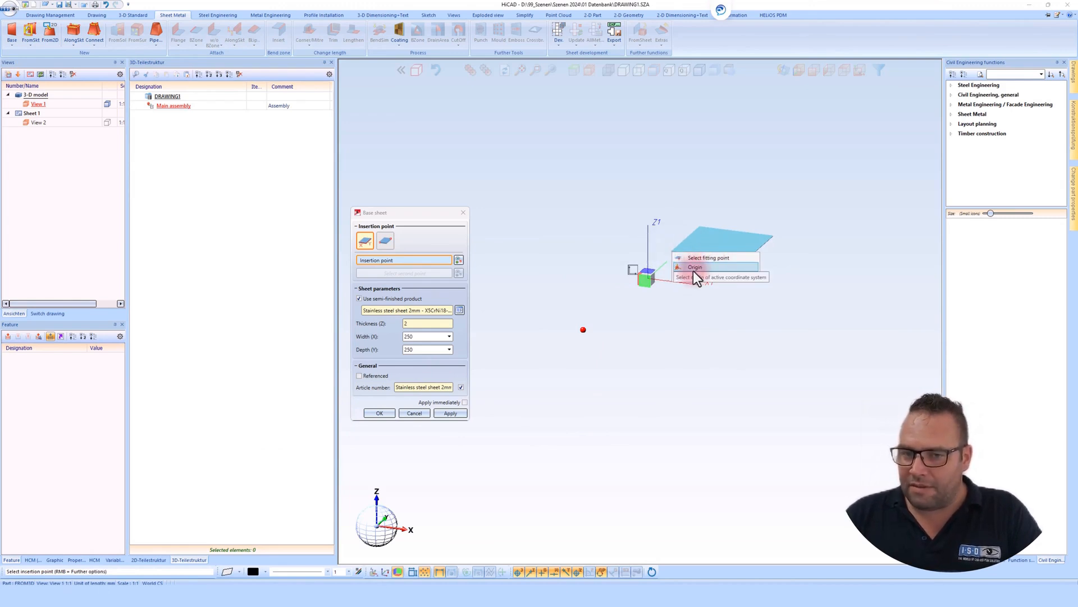
click(694, 267)
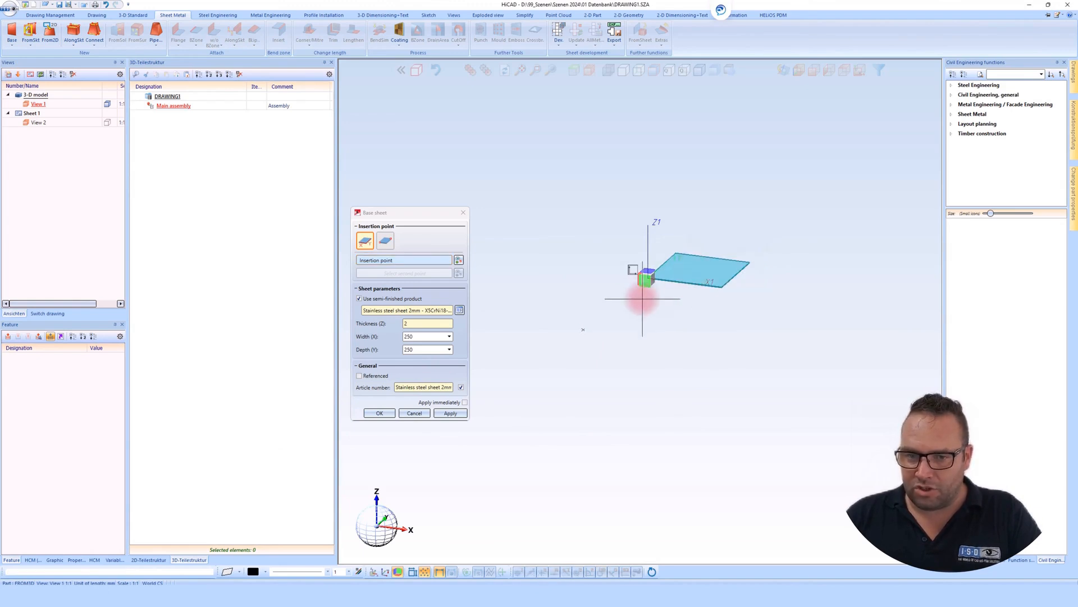
scroll(718, 248, up, 3)
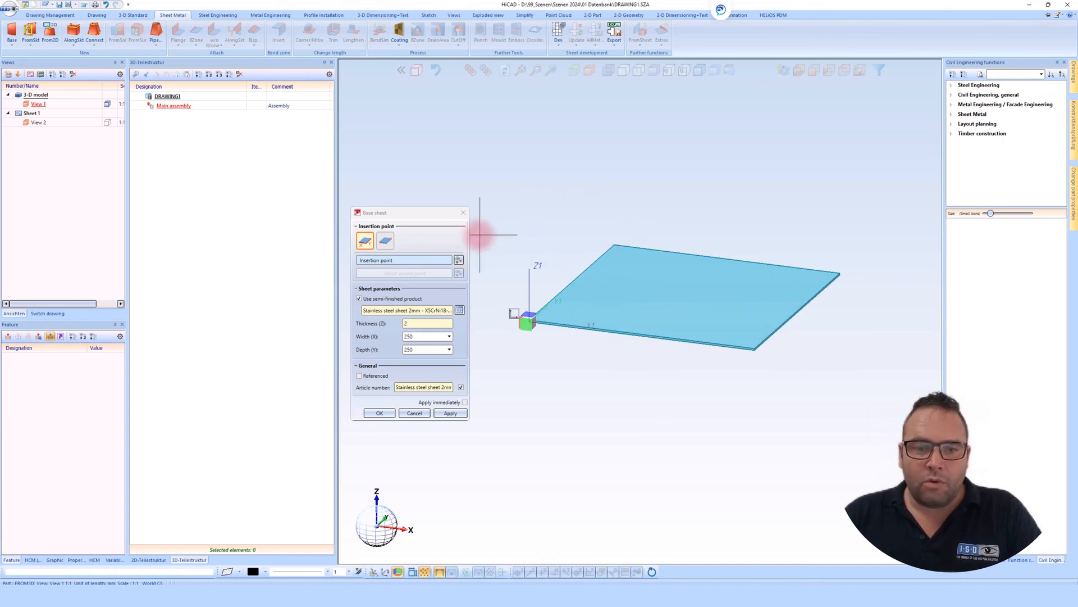
Reselect the insertion point at absolute coordinates 0, 0, 200 and create the stainless steel sheet there.
click(459, 260)
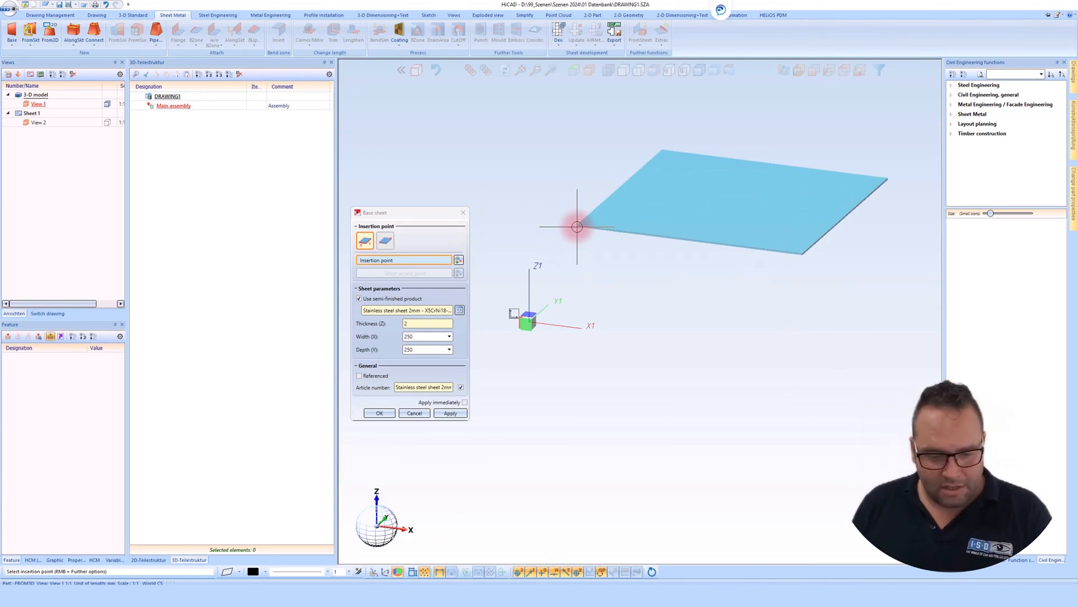
key(a)
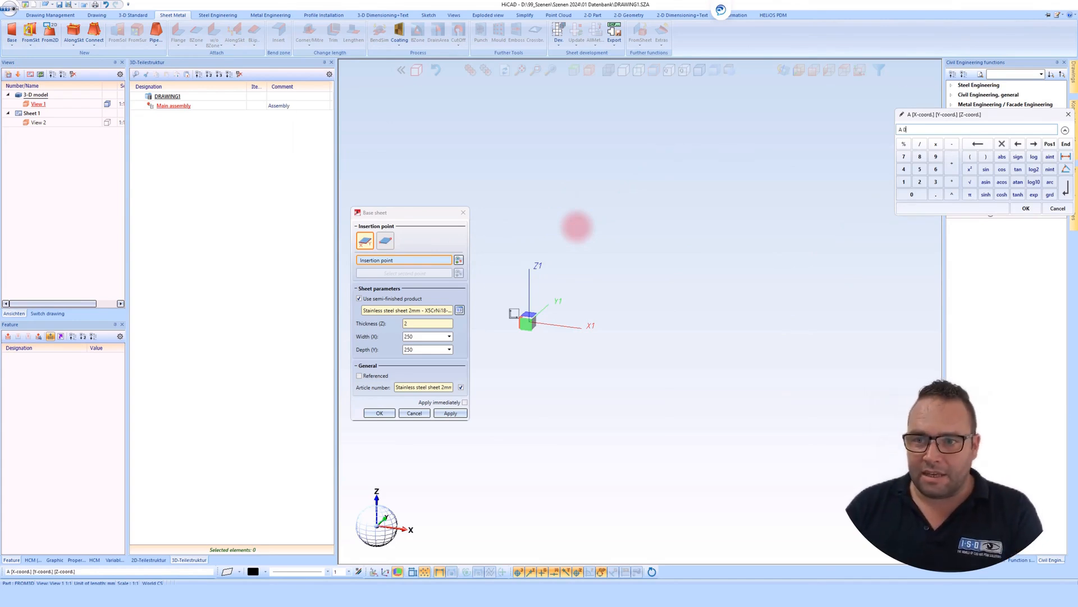
text(0 0 200)
key(Return)
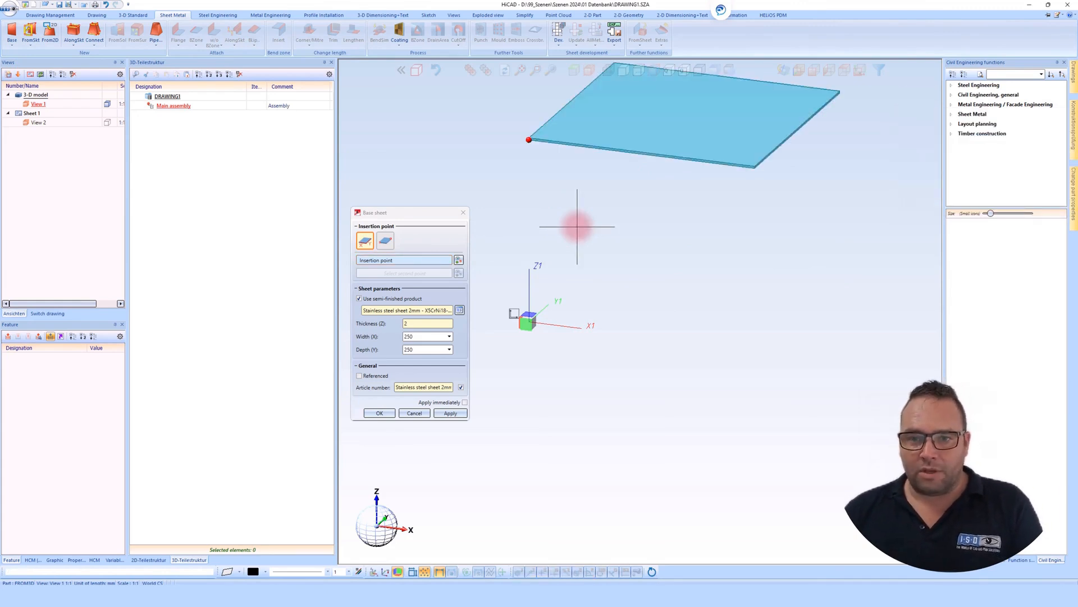
scroll(732, 368, down, 1)
scroll(715, 198, up, 3)
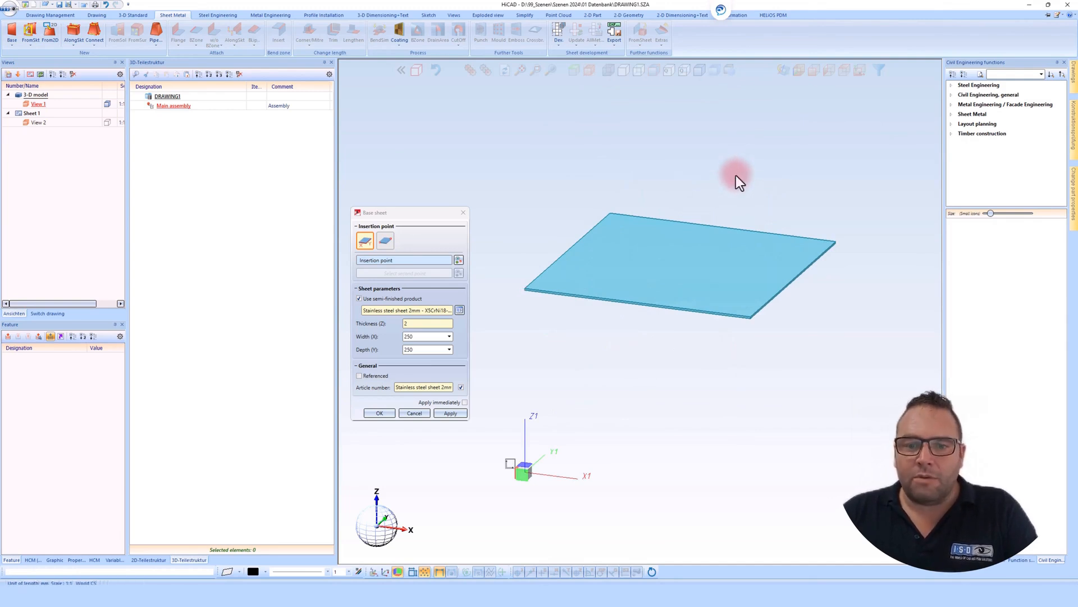
click(746, 217)
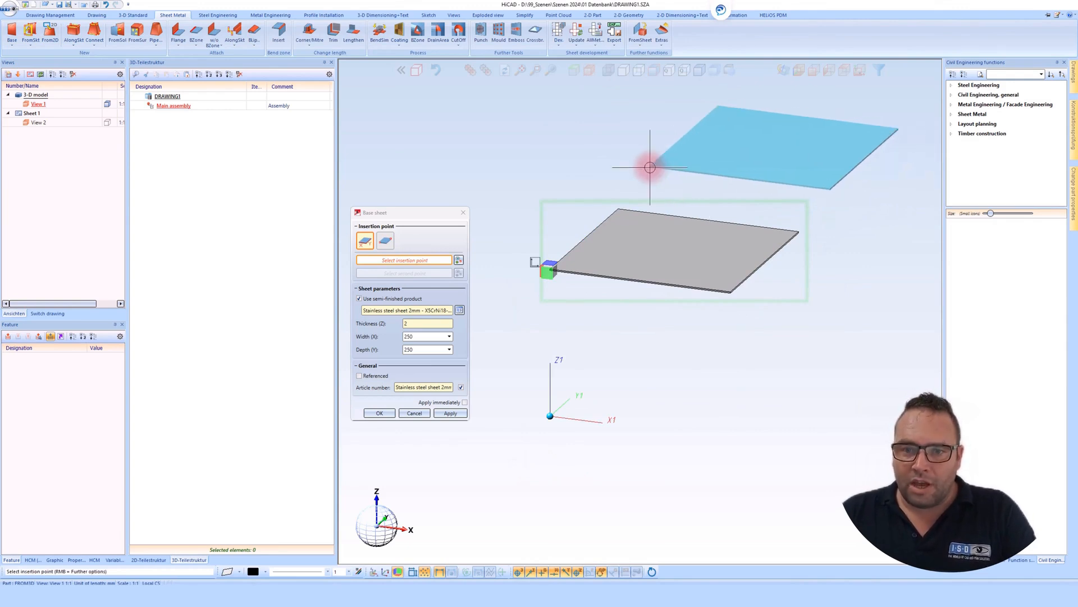
Insert a second identical sheet at a relative offset of 0, 0, 100 from the first sheet's origin corner.
scroll(587, 190, up, 2)
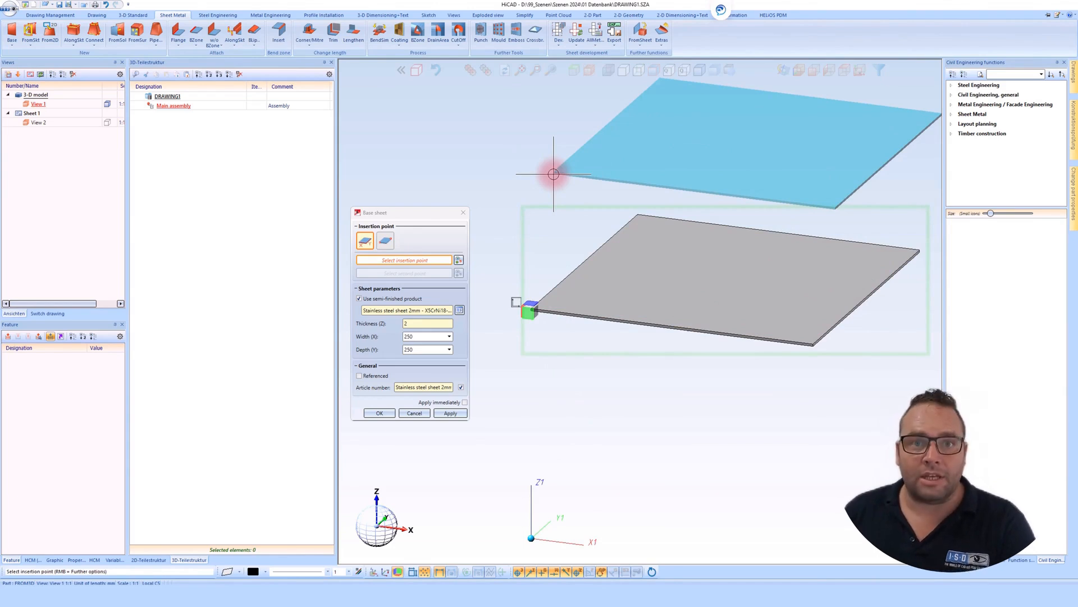
key(r)
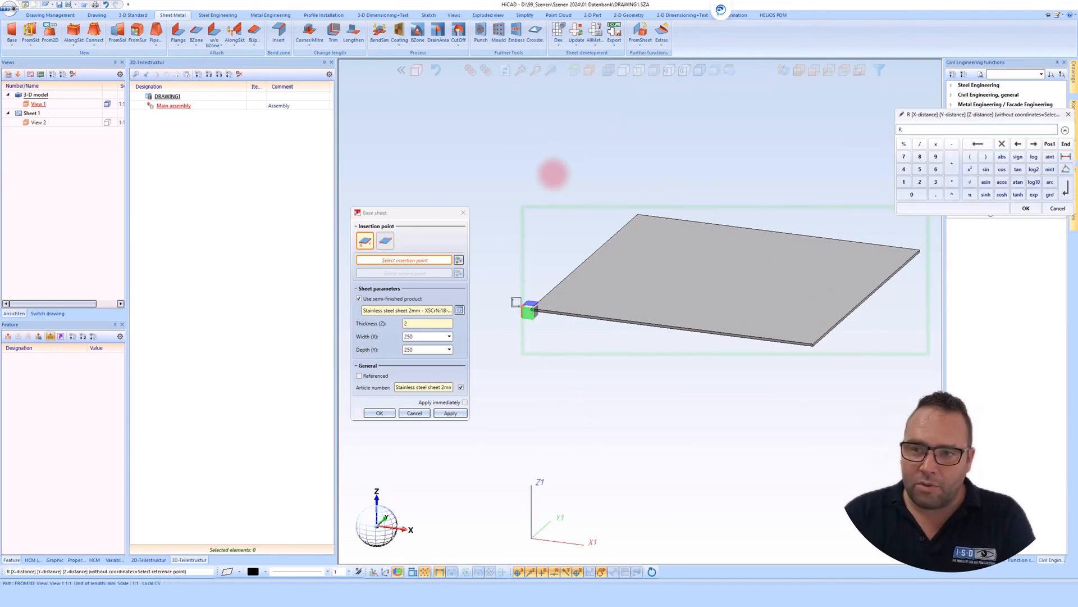
key(Return)
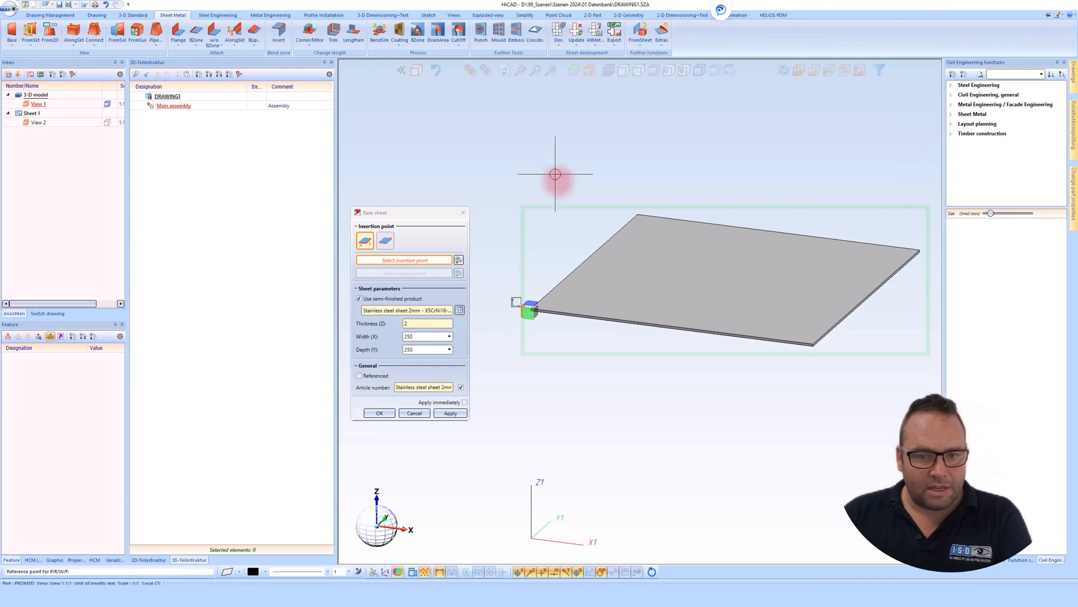
click(533, 308)
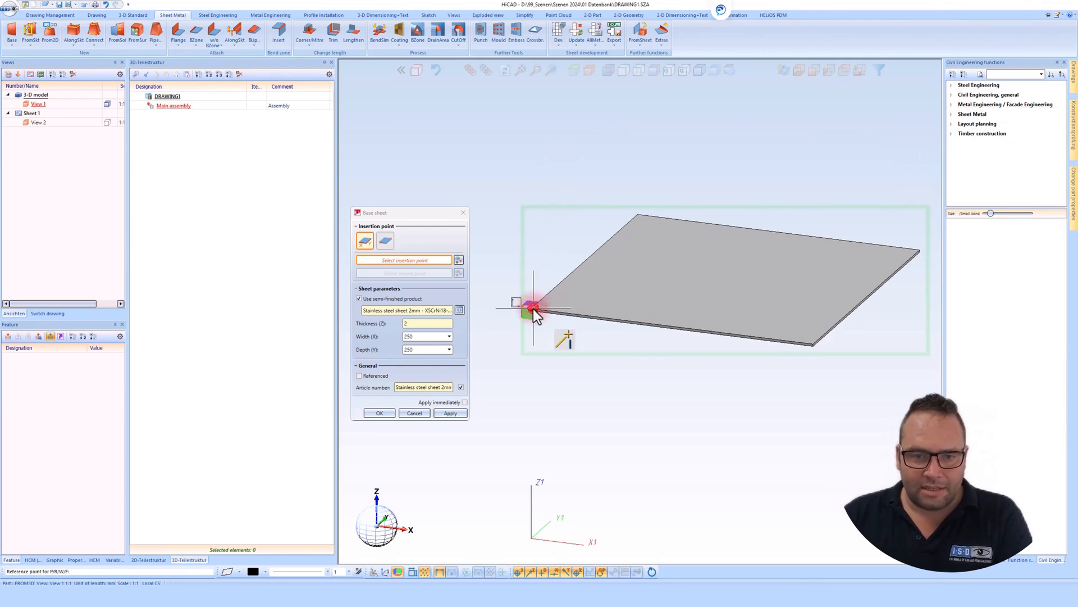
text(0 0 10)
key(Return)
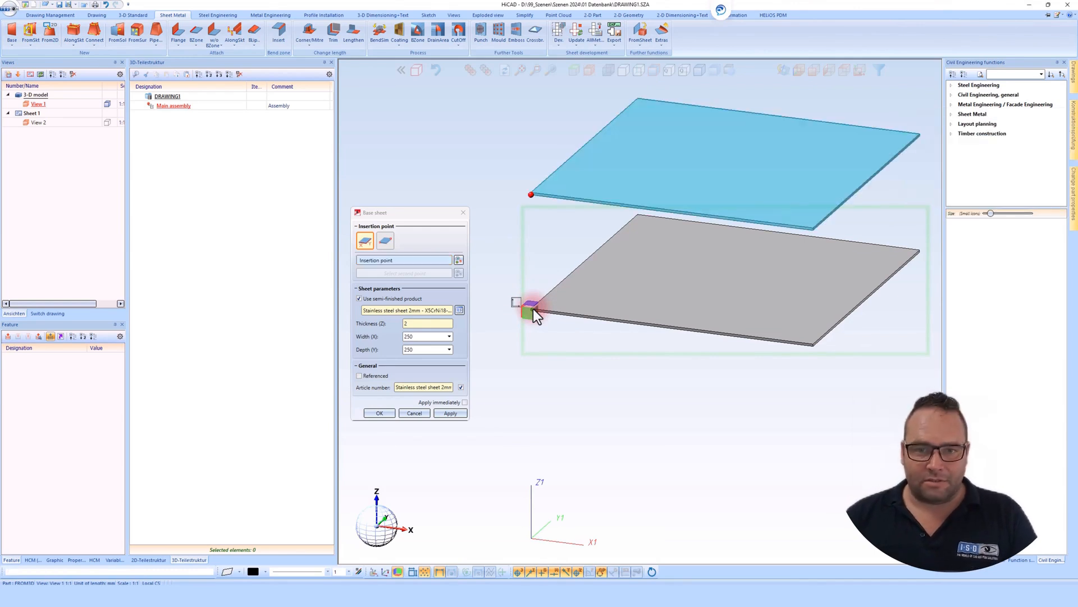
middle_click(691, 402)
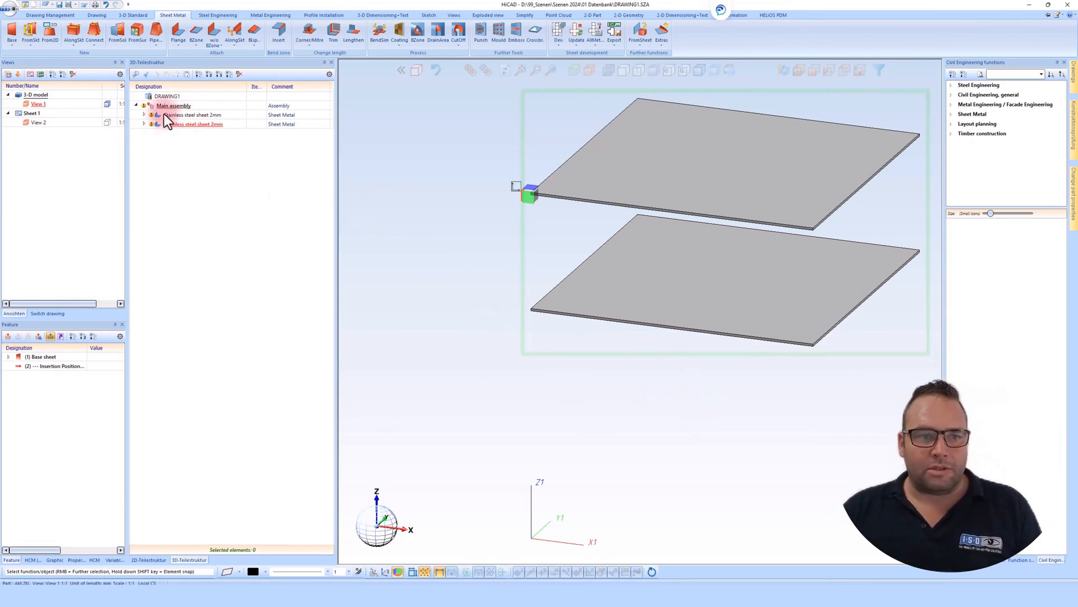
Edit the upper sheet's base sheet feature and change its semi-finished product to the 3 mm Al99.0 aluminium sheet.
click(571, 178)
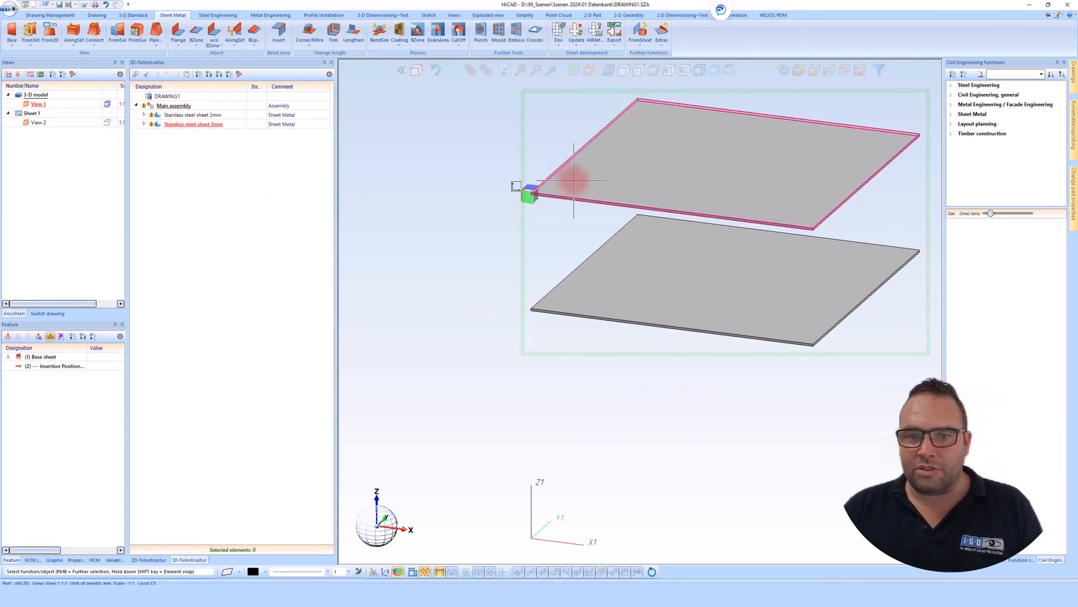
click(43, 356)
double_click(42, 356)
click(459, 310)
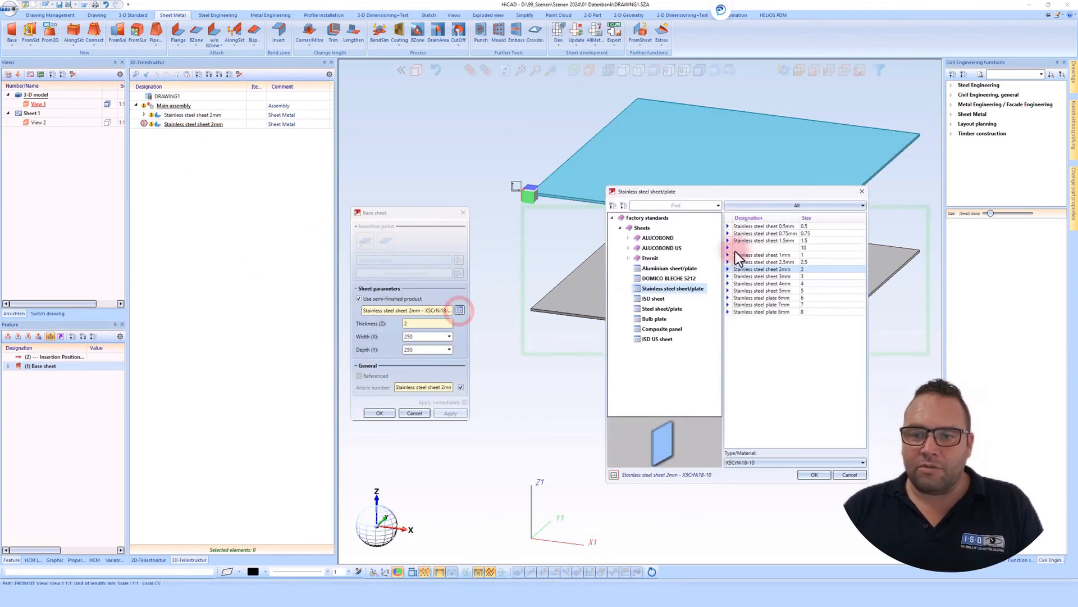
click(653, 269)
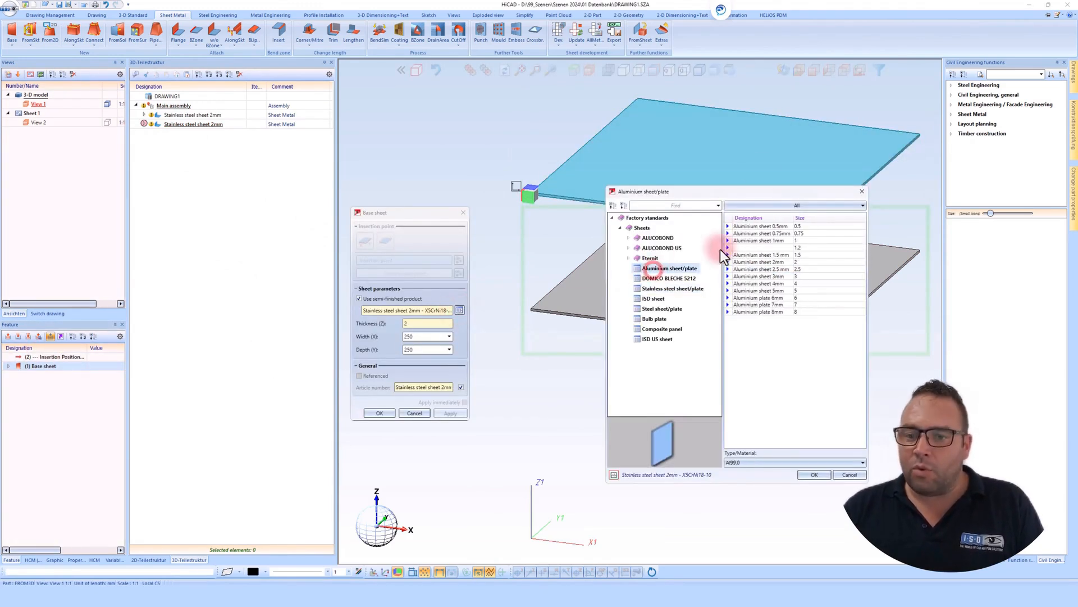
click(764, 277)
double_click(763, 278)
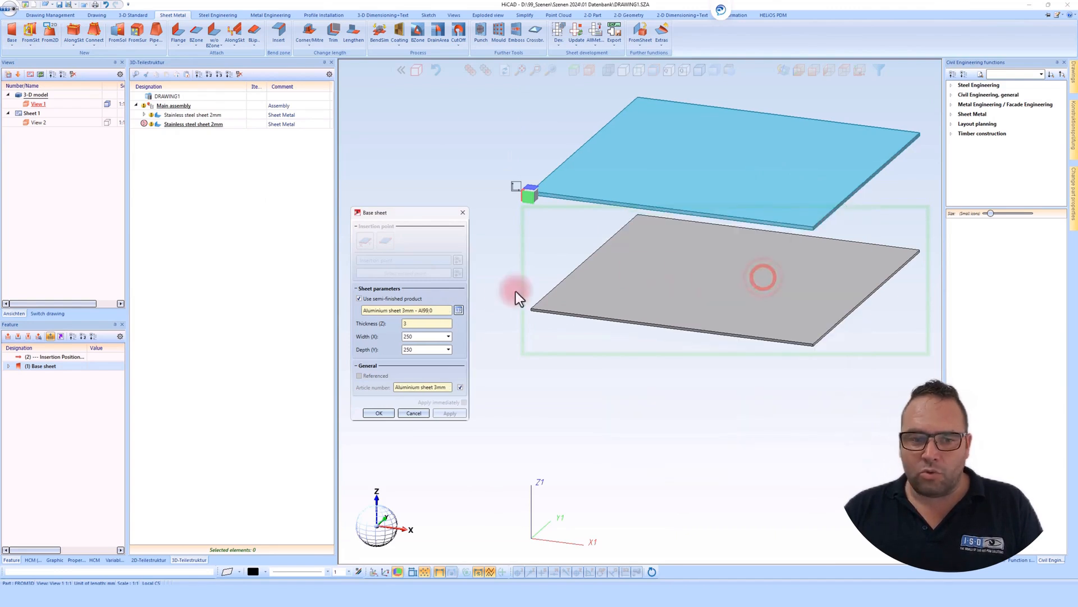
Set the upper sheet's width and depth to 350 mm each and apply the feature changes.
double_click(406, 336)
text(350)
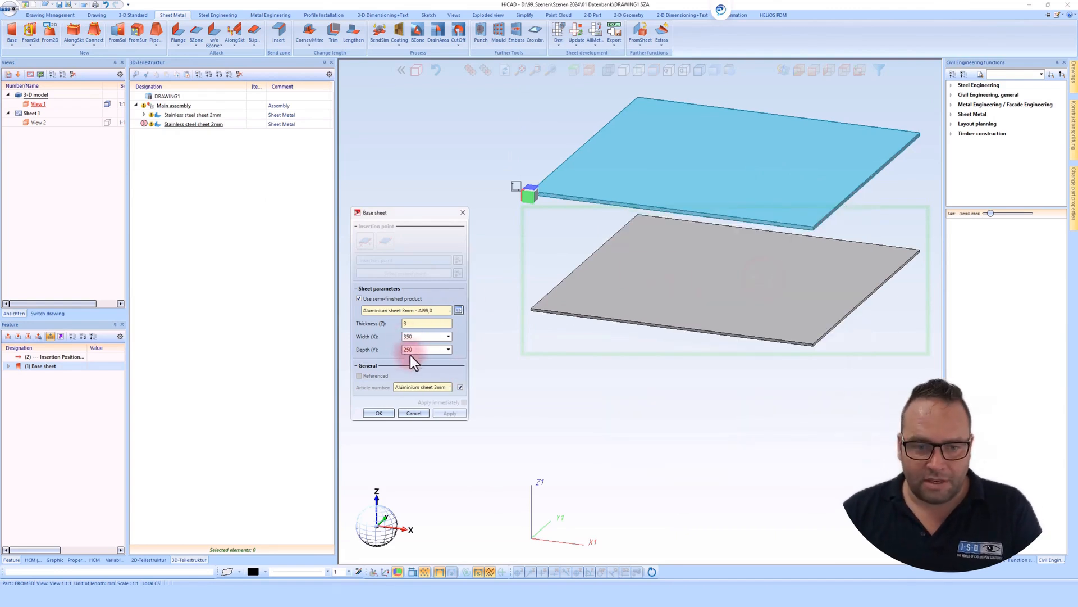
text(350)
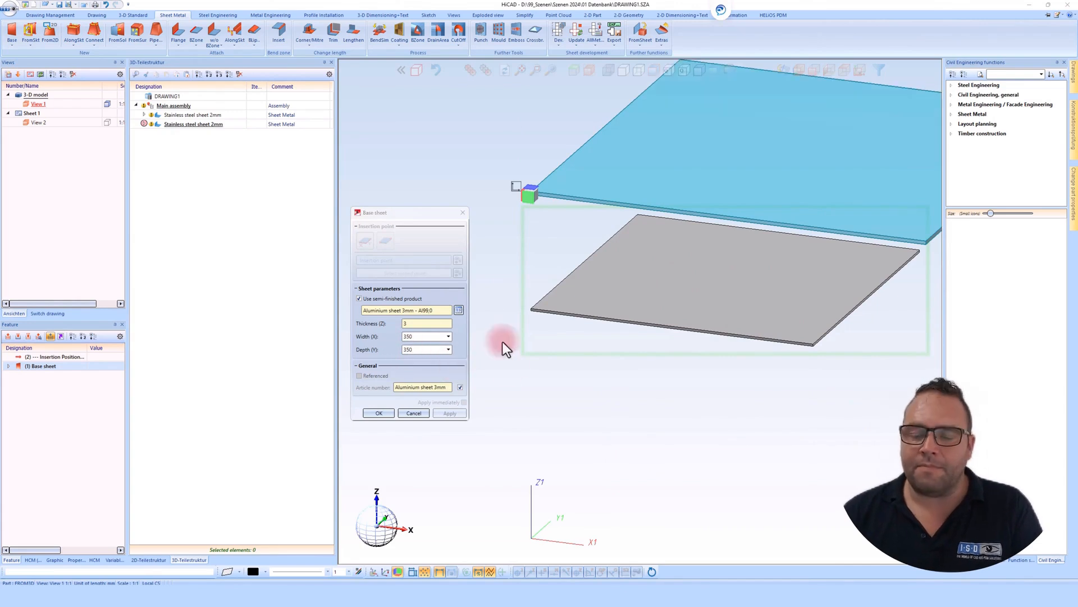
click(651, 445)
scroll(650, 445, down, 3)
click(380, 412)
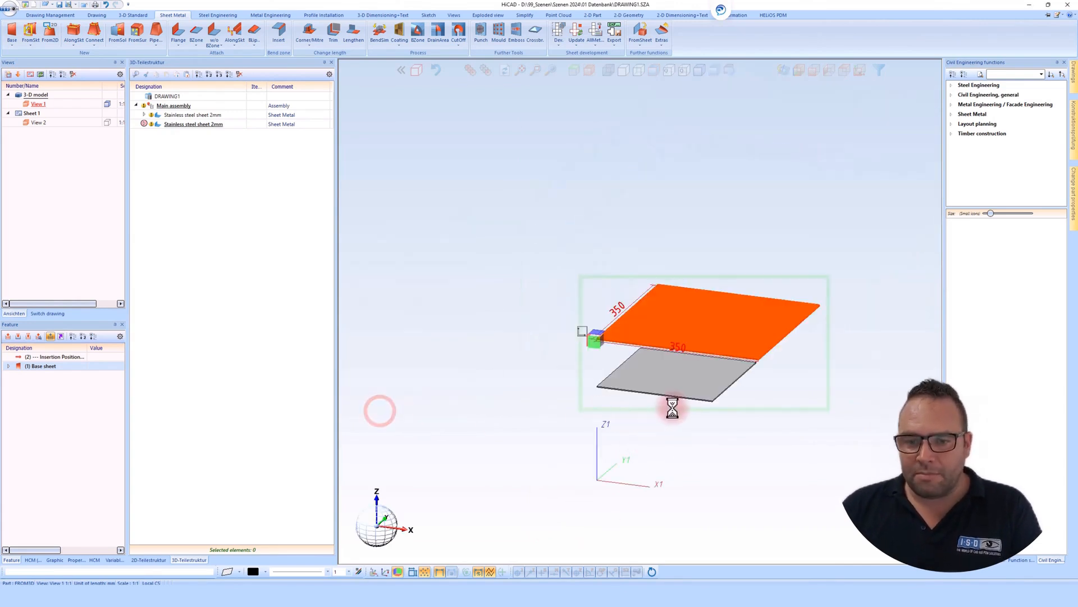
click(807, 419)
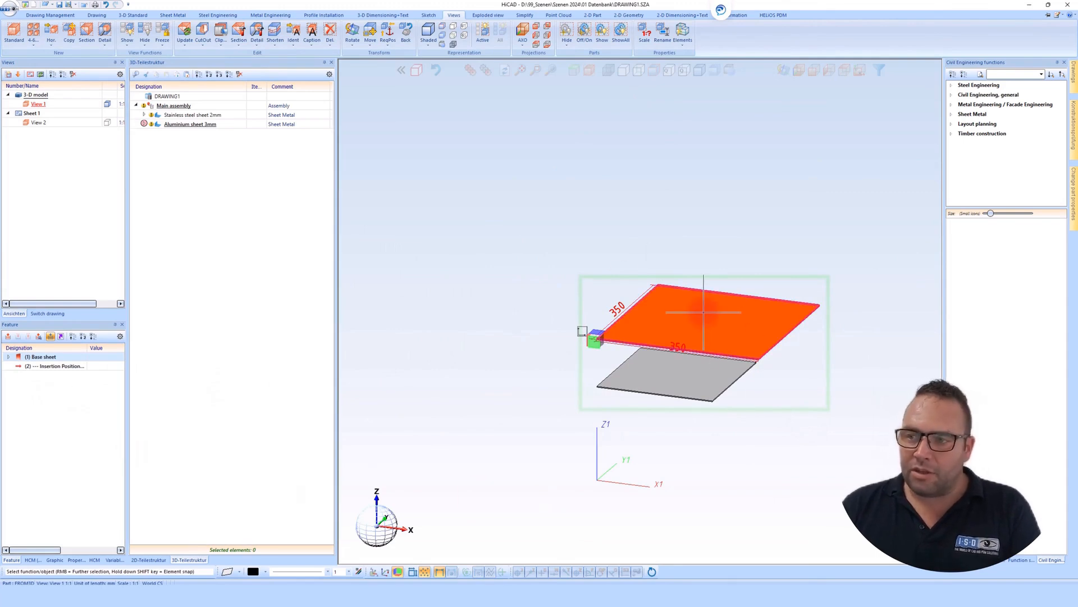
Clear the base sheet feature's dimension display and open the part attributes of the 3 mm aluminium sheet.
click(37, 357)
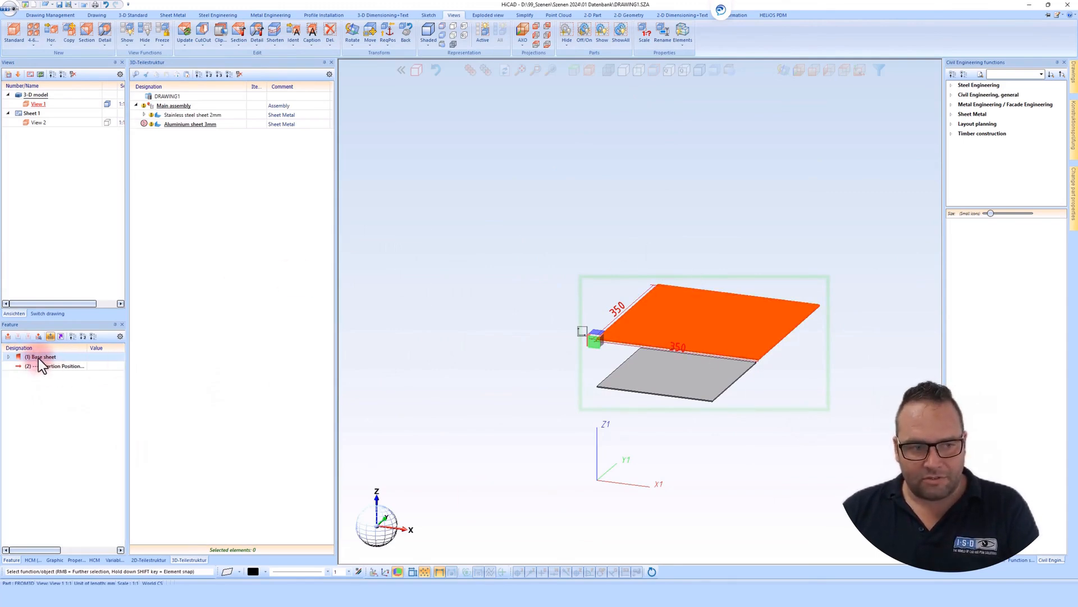
click(62, 400)
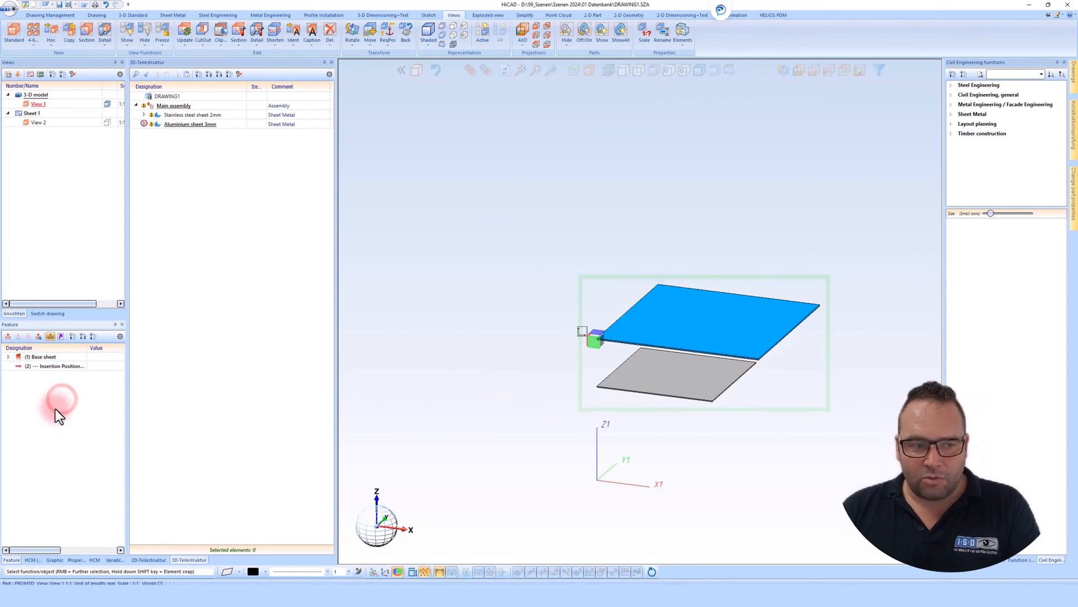
mouse_move(723, 331)
middle_down()
mouse_move(628, 329)
mouse_move(706, 337)
middle_up()
click(697, 365)
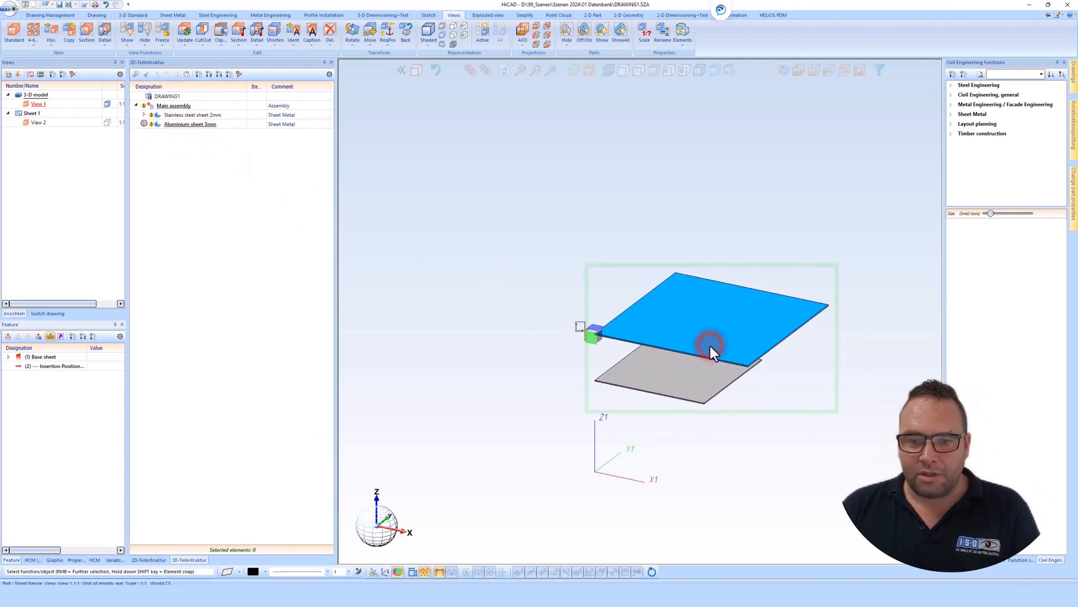
drag(884, 201, 521, 181)
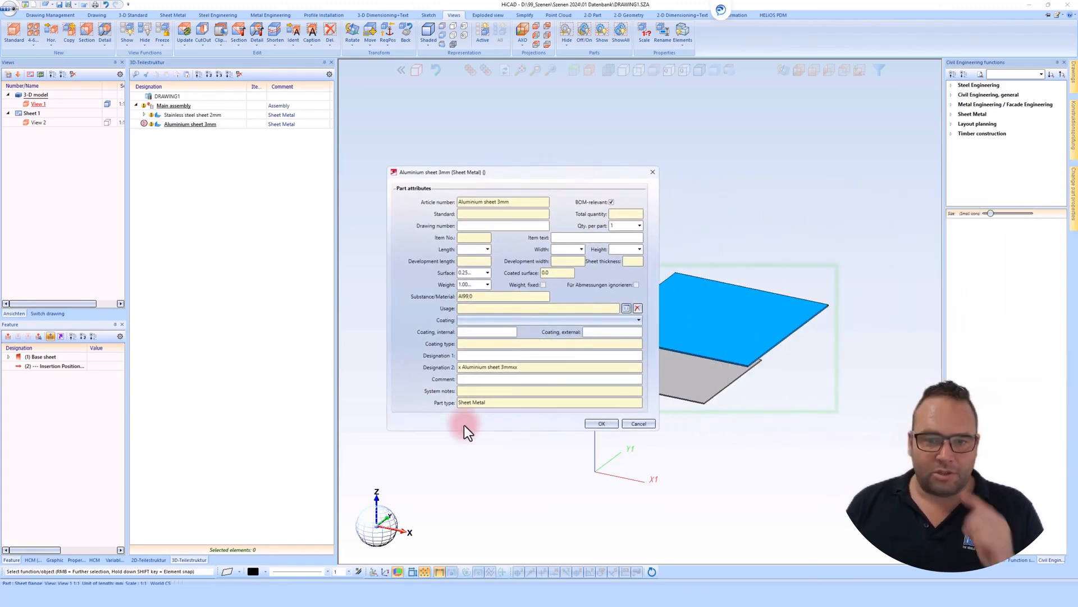